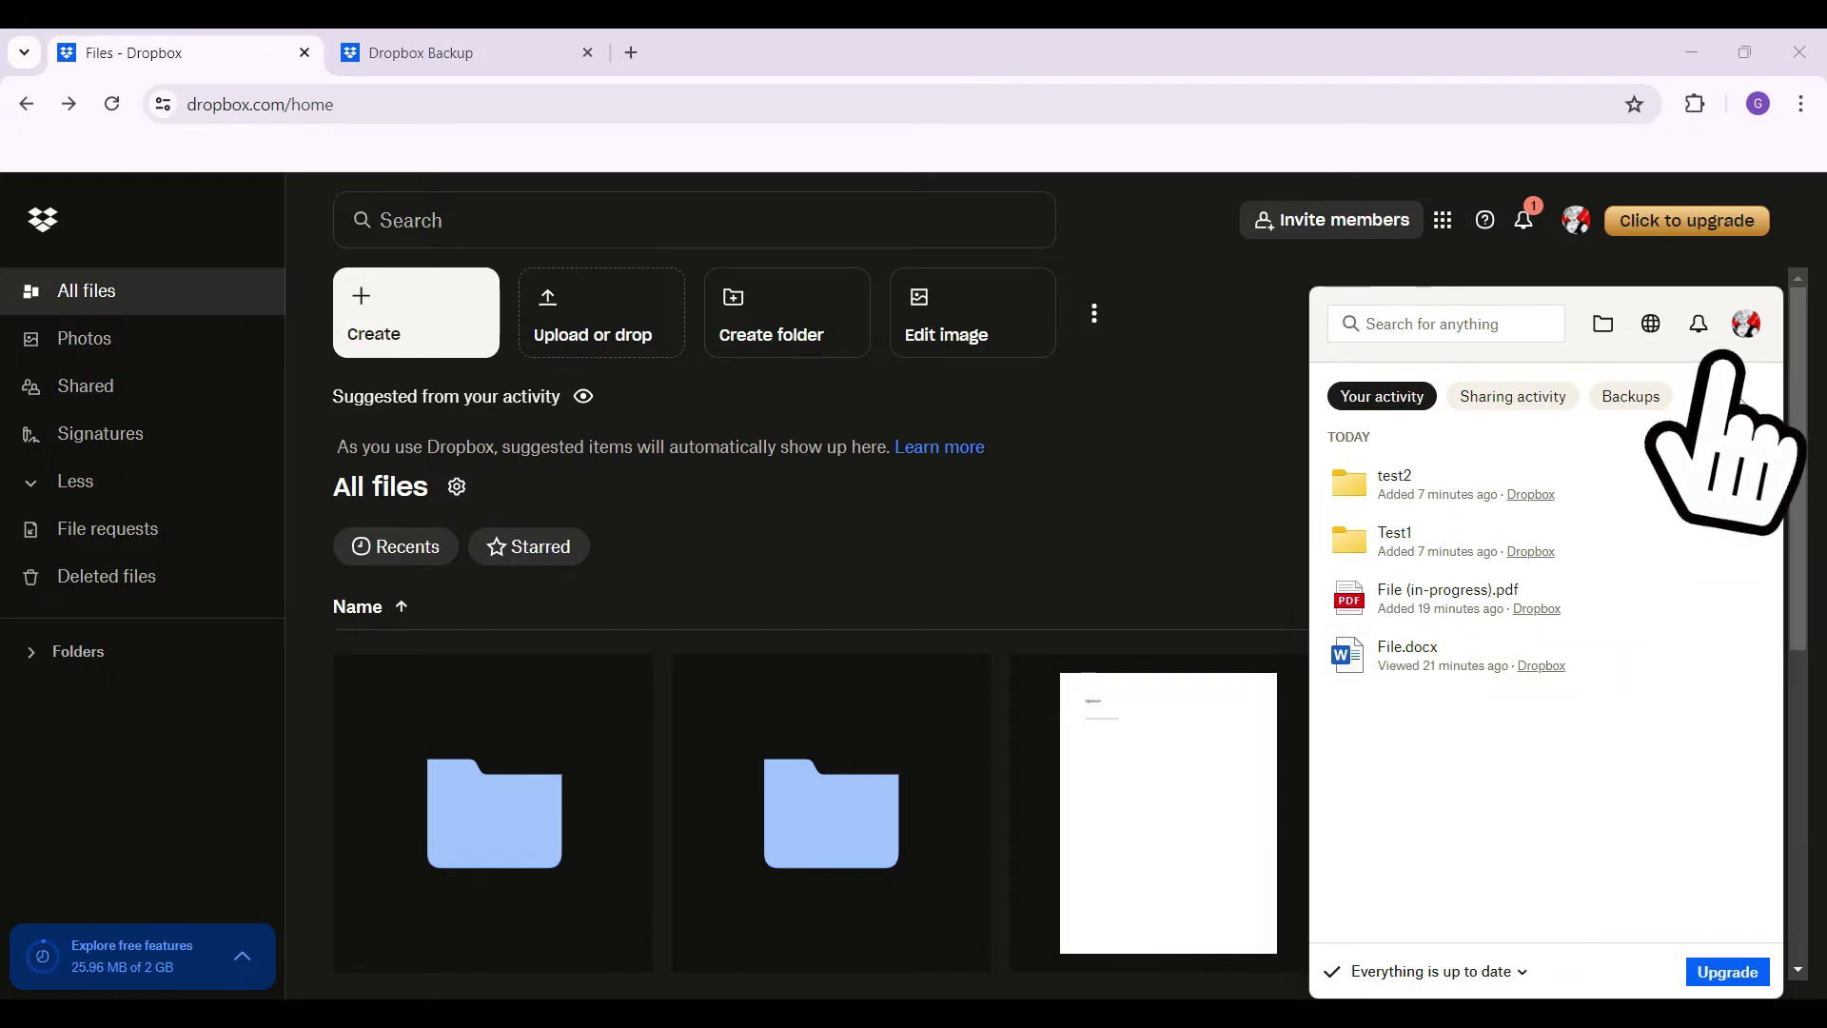
Step: Open Dropbox Preferences from the account avatar and go to the Backups section
click(1748, 326)
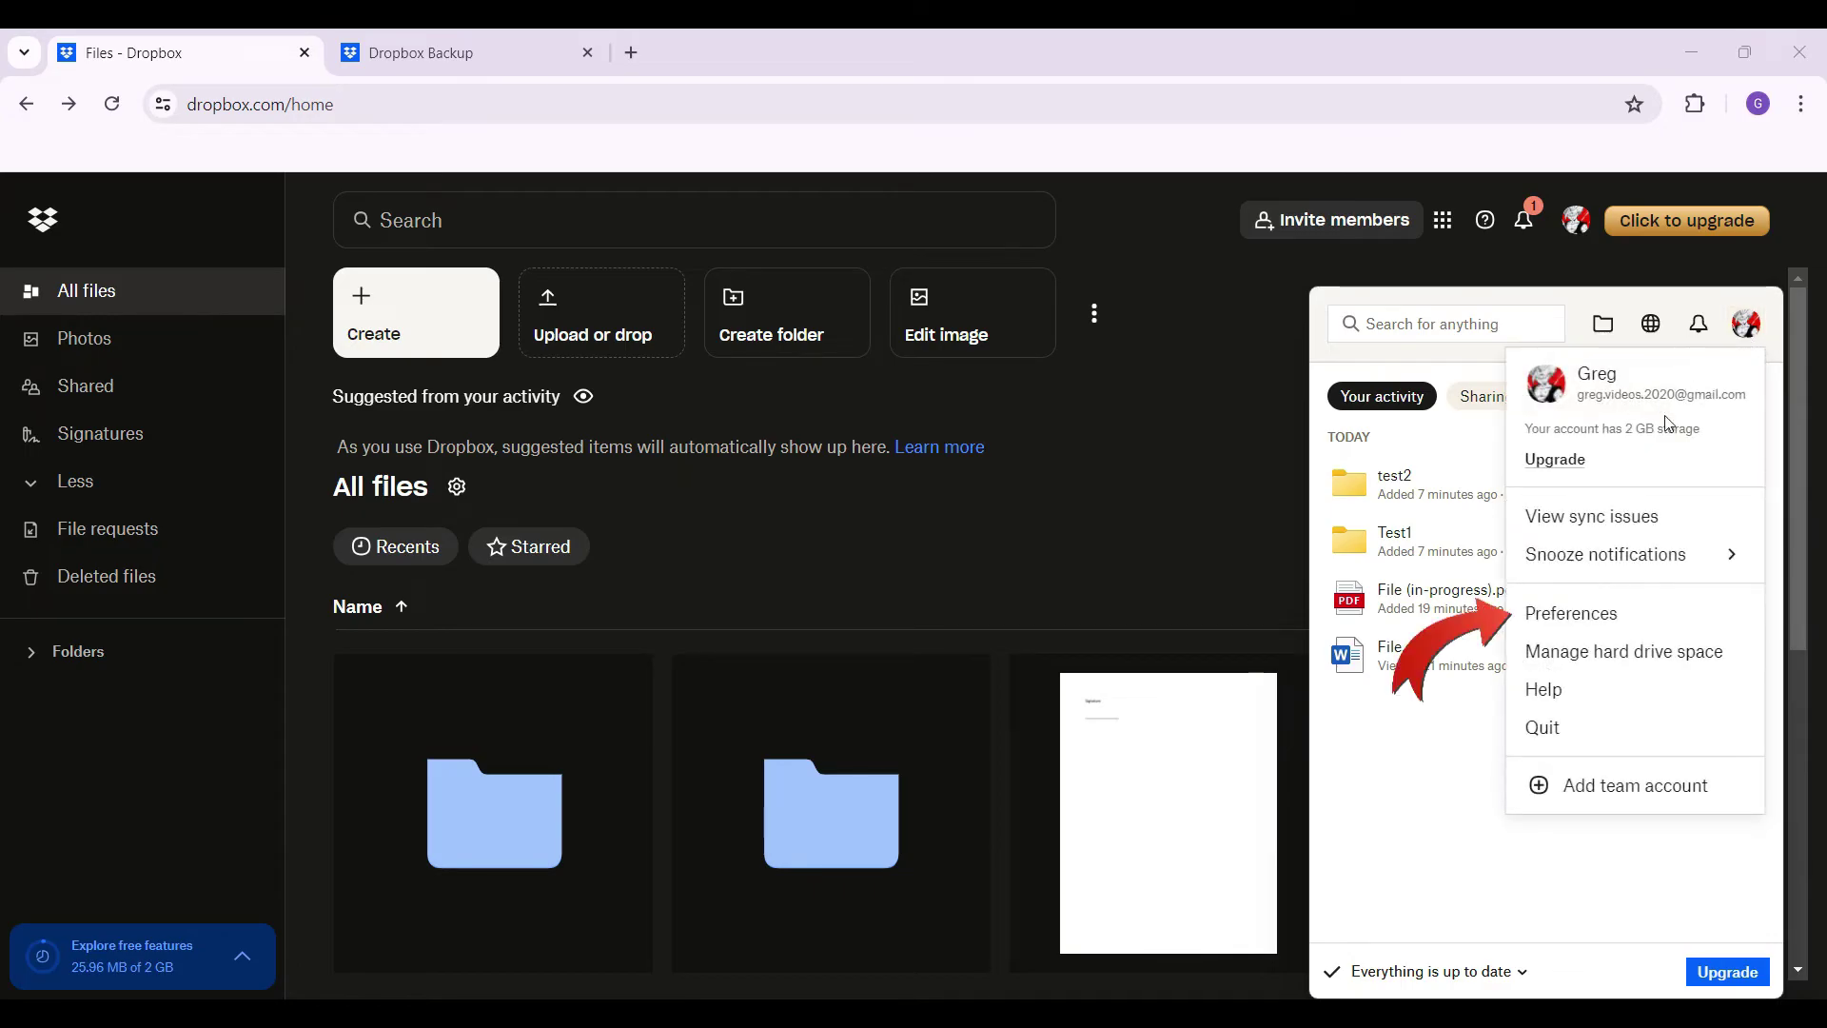
mouse_move(1604, 554)
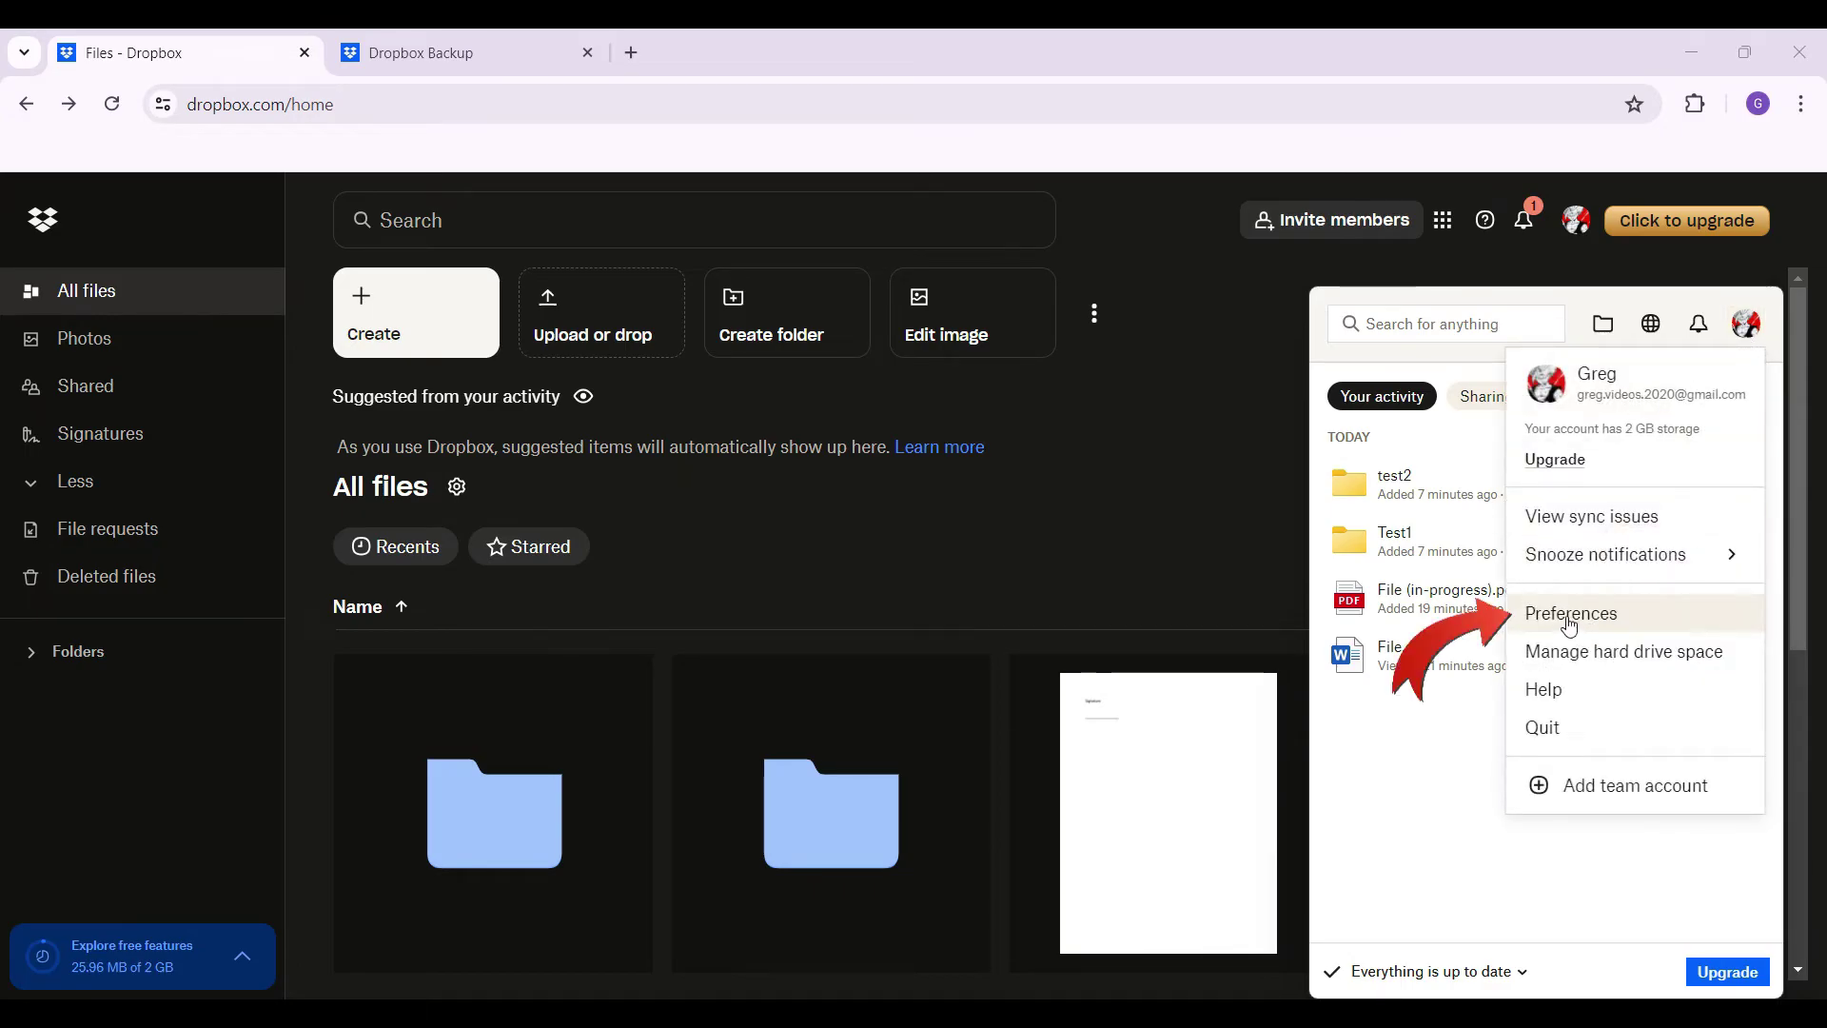
click(1566, 612)
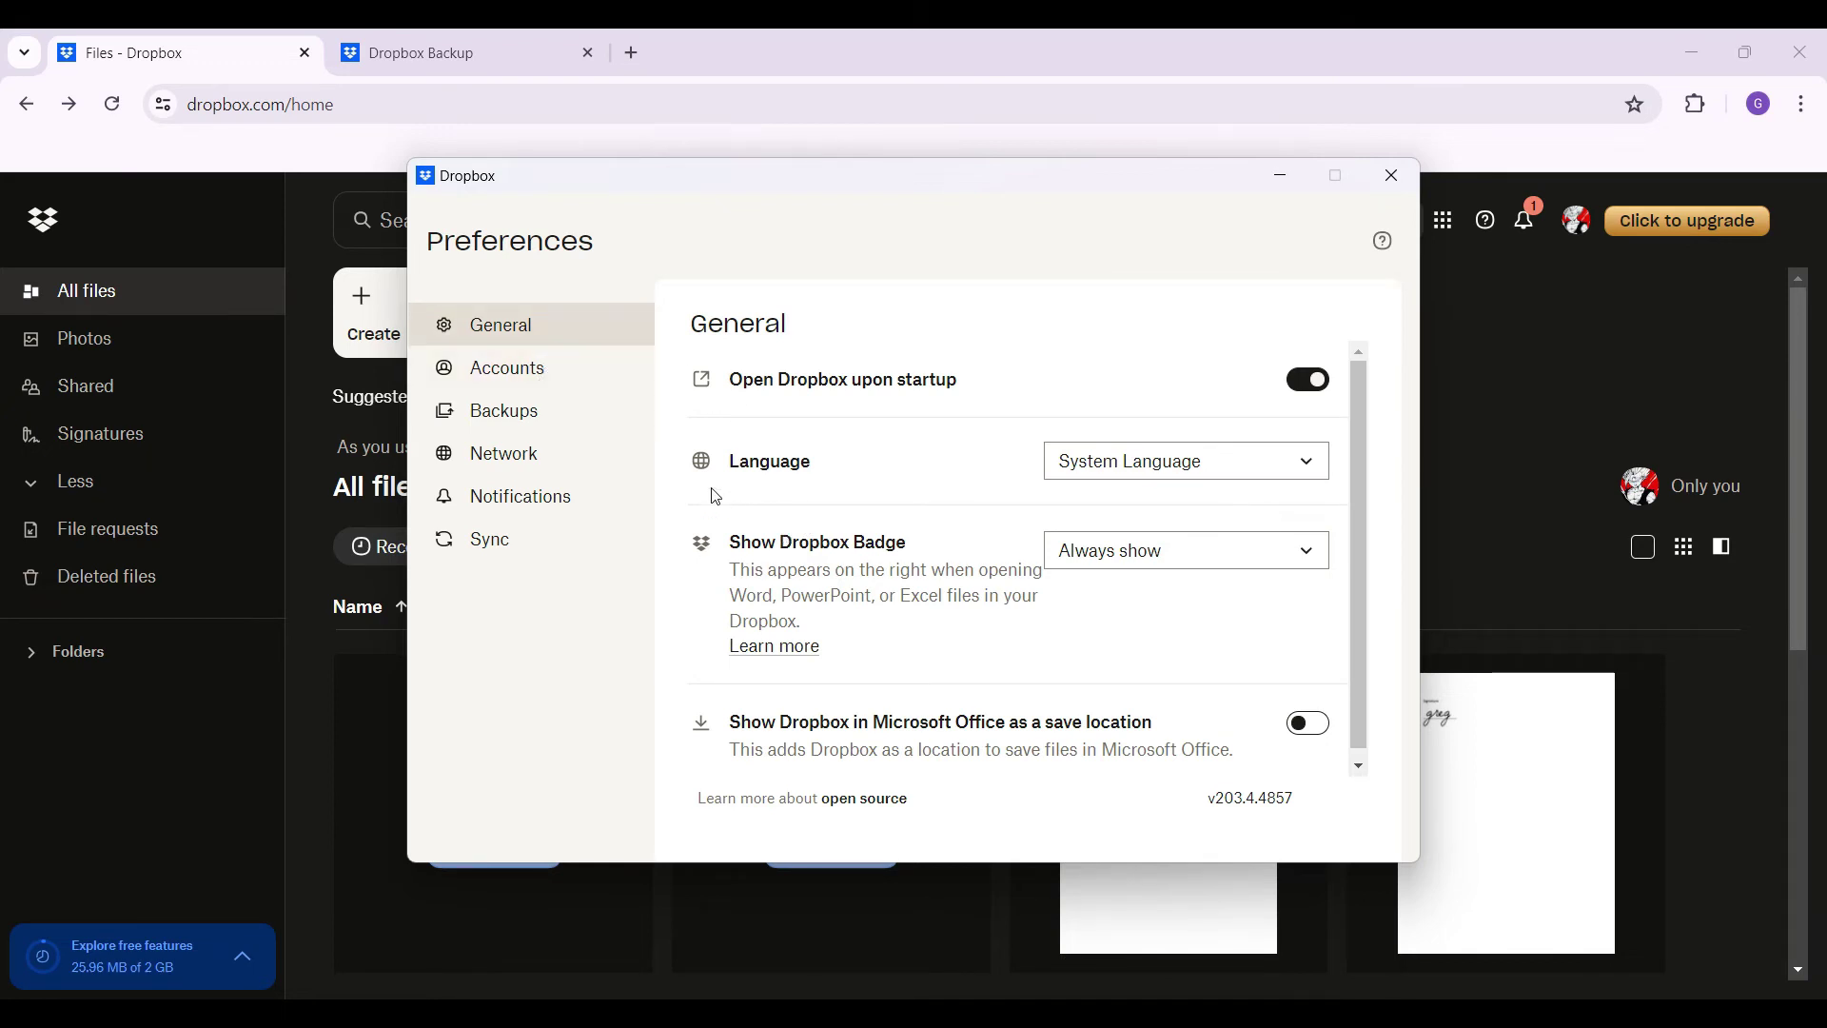
click(581, 427)
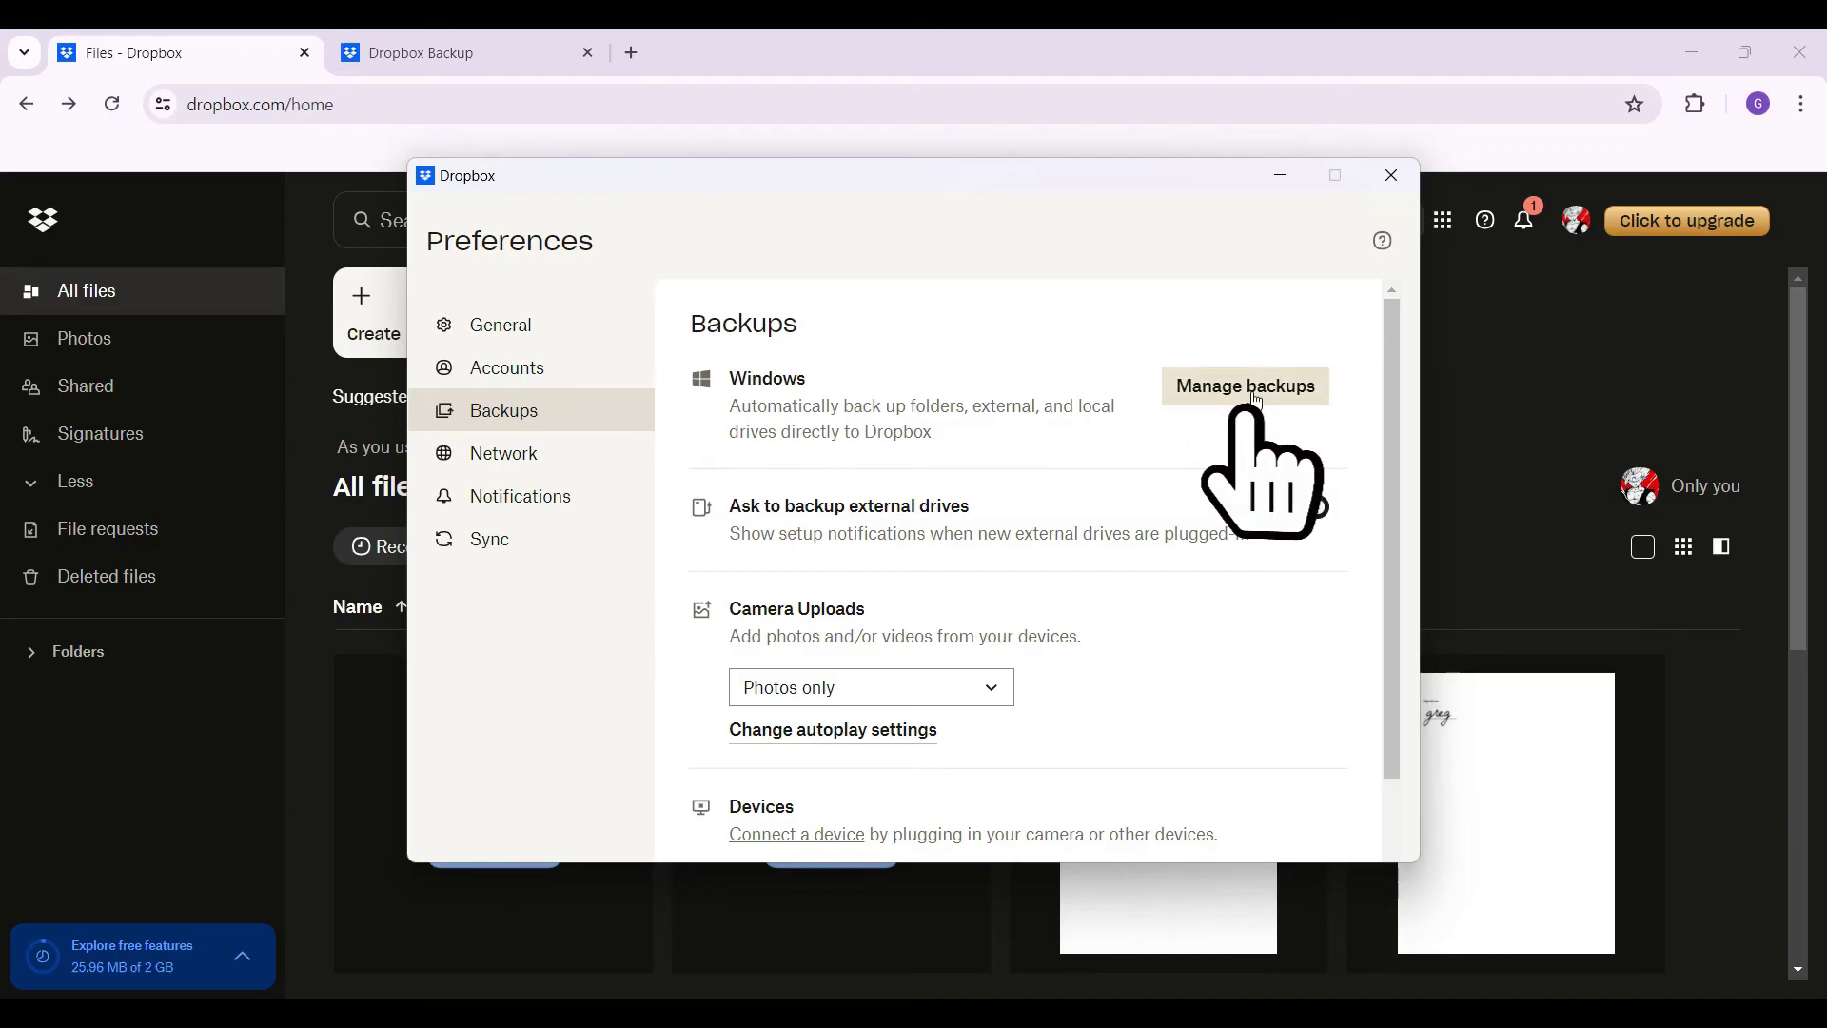
Step: Set up a backup of drive Greg with all folders and files selected, and start it
click(1245, 385)
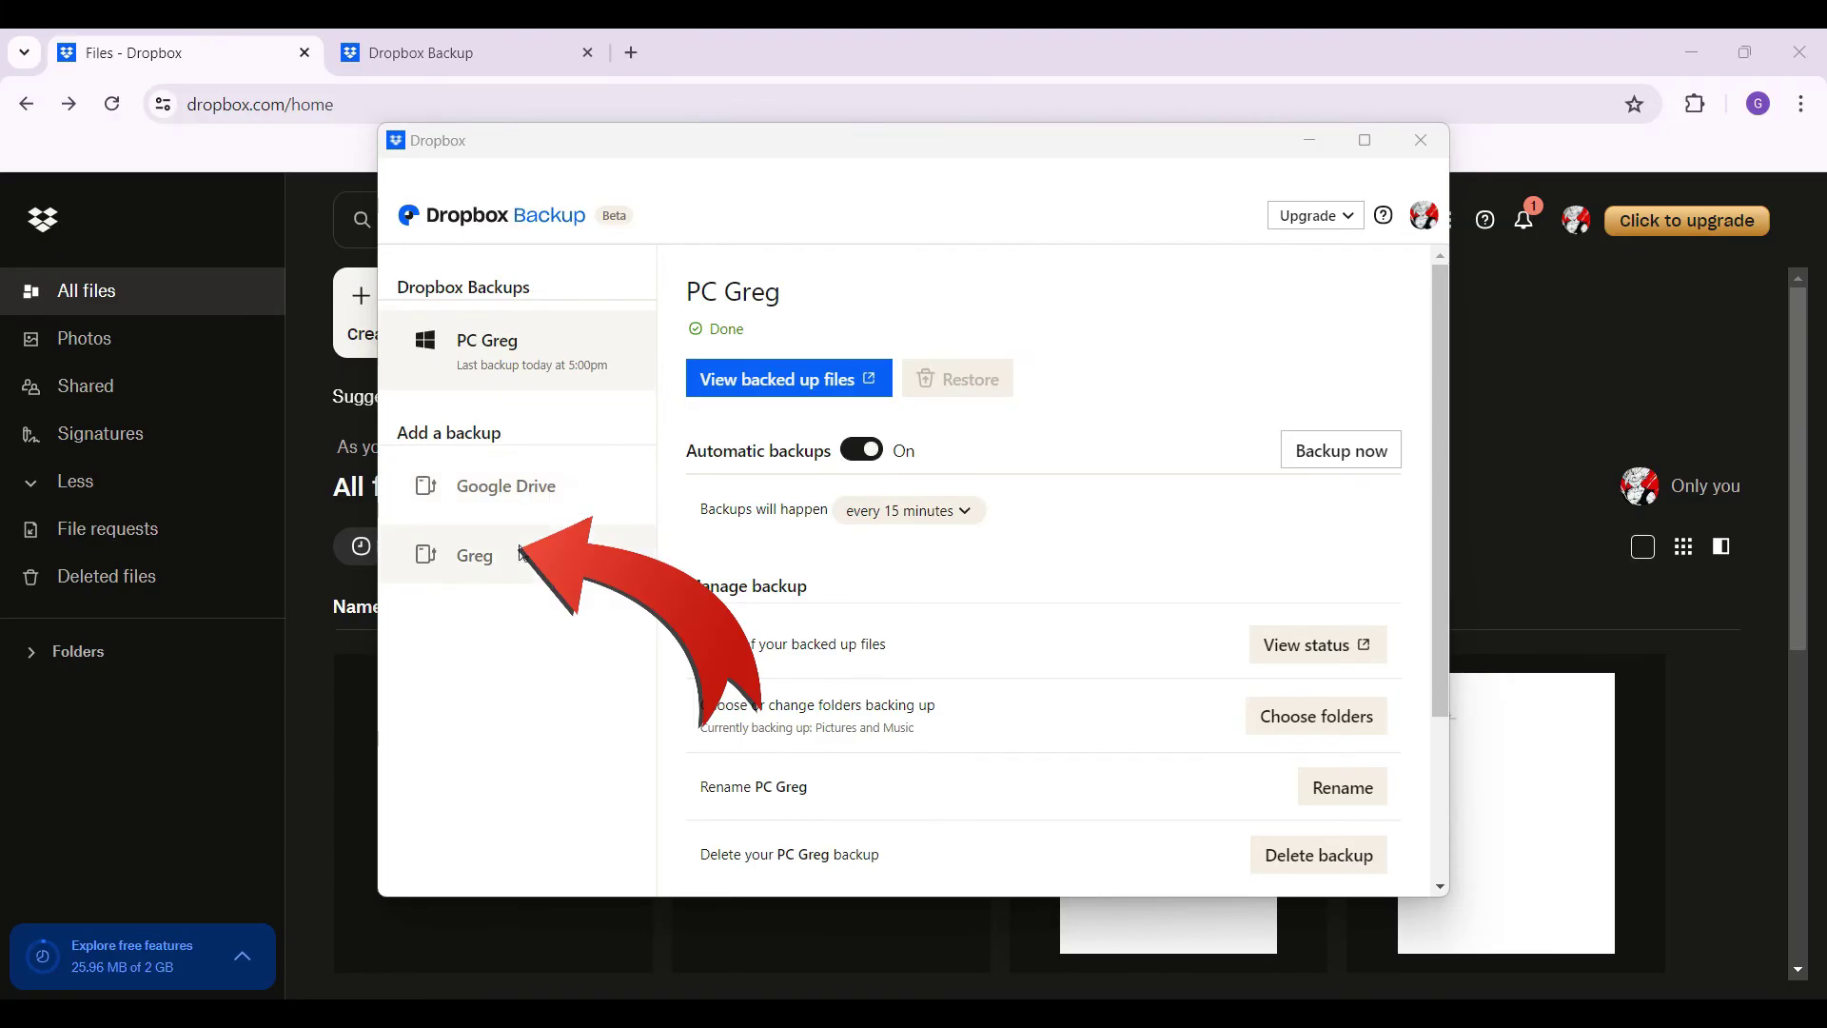
click(488, 556)
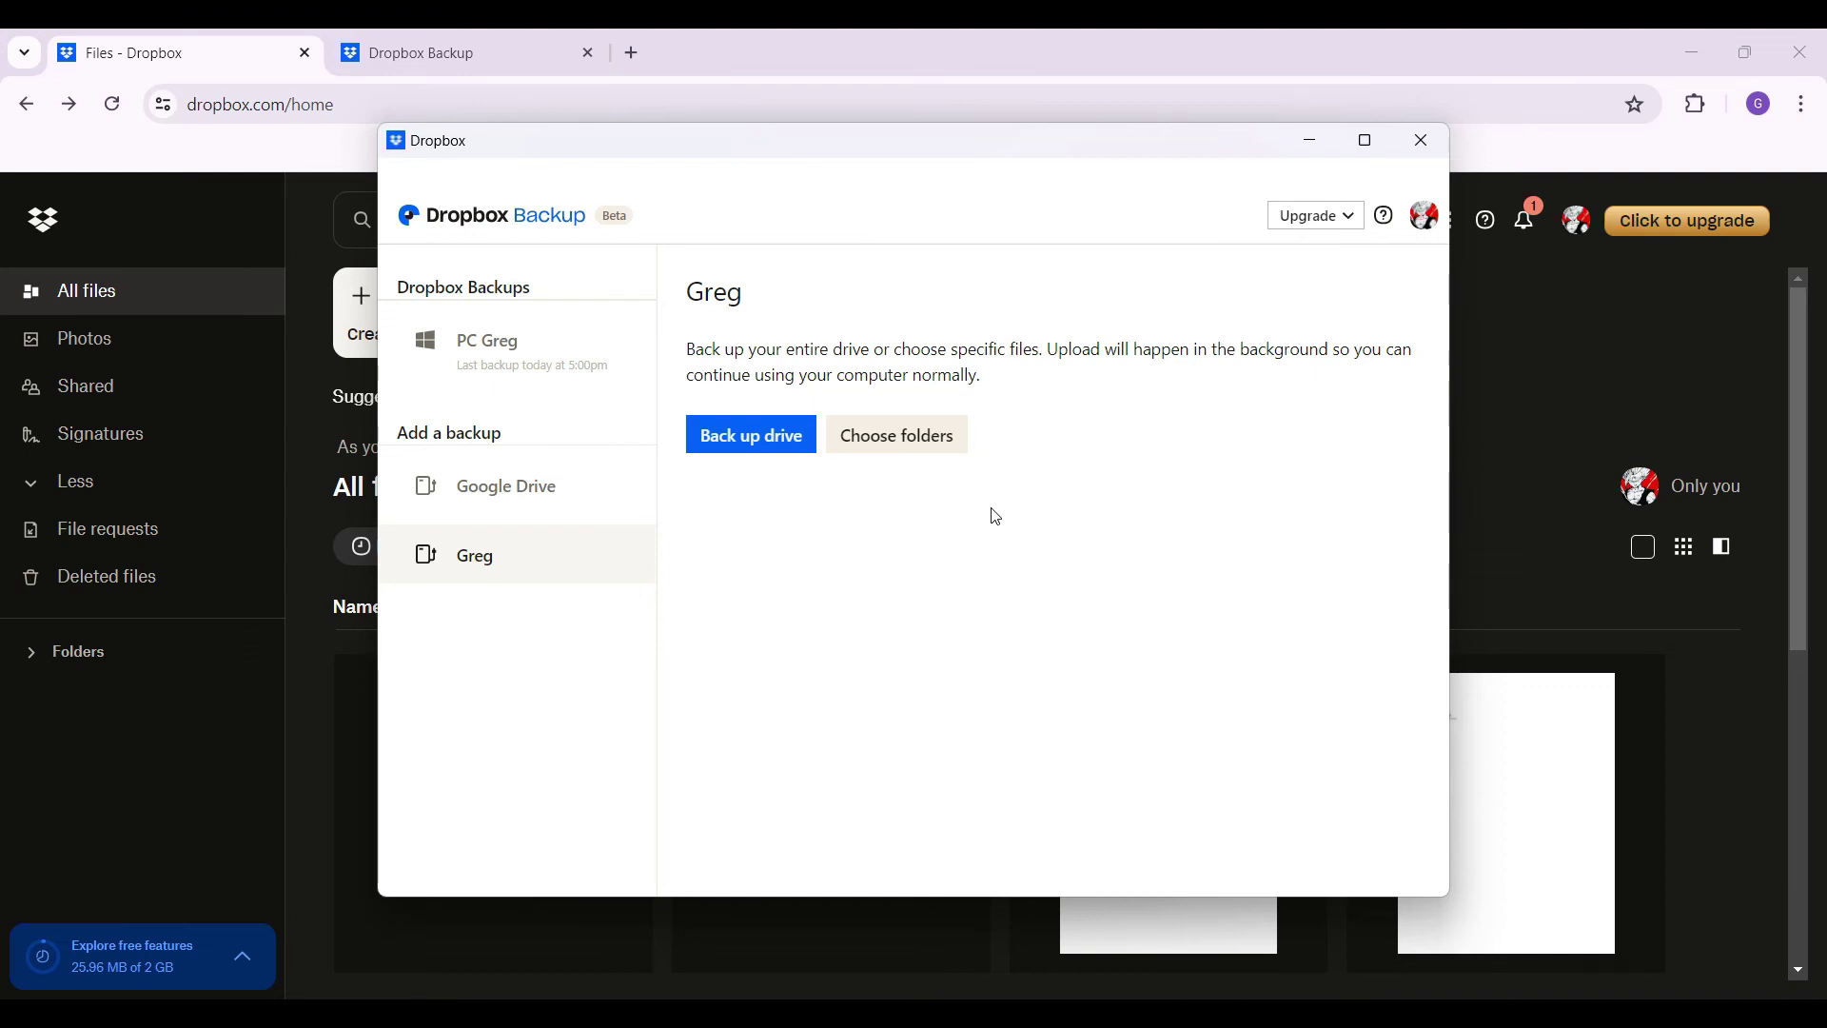
click(896, 436)
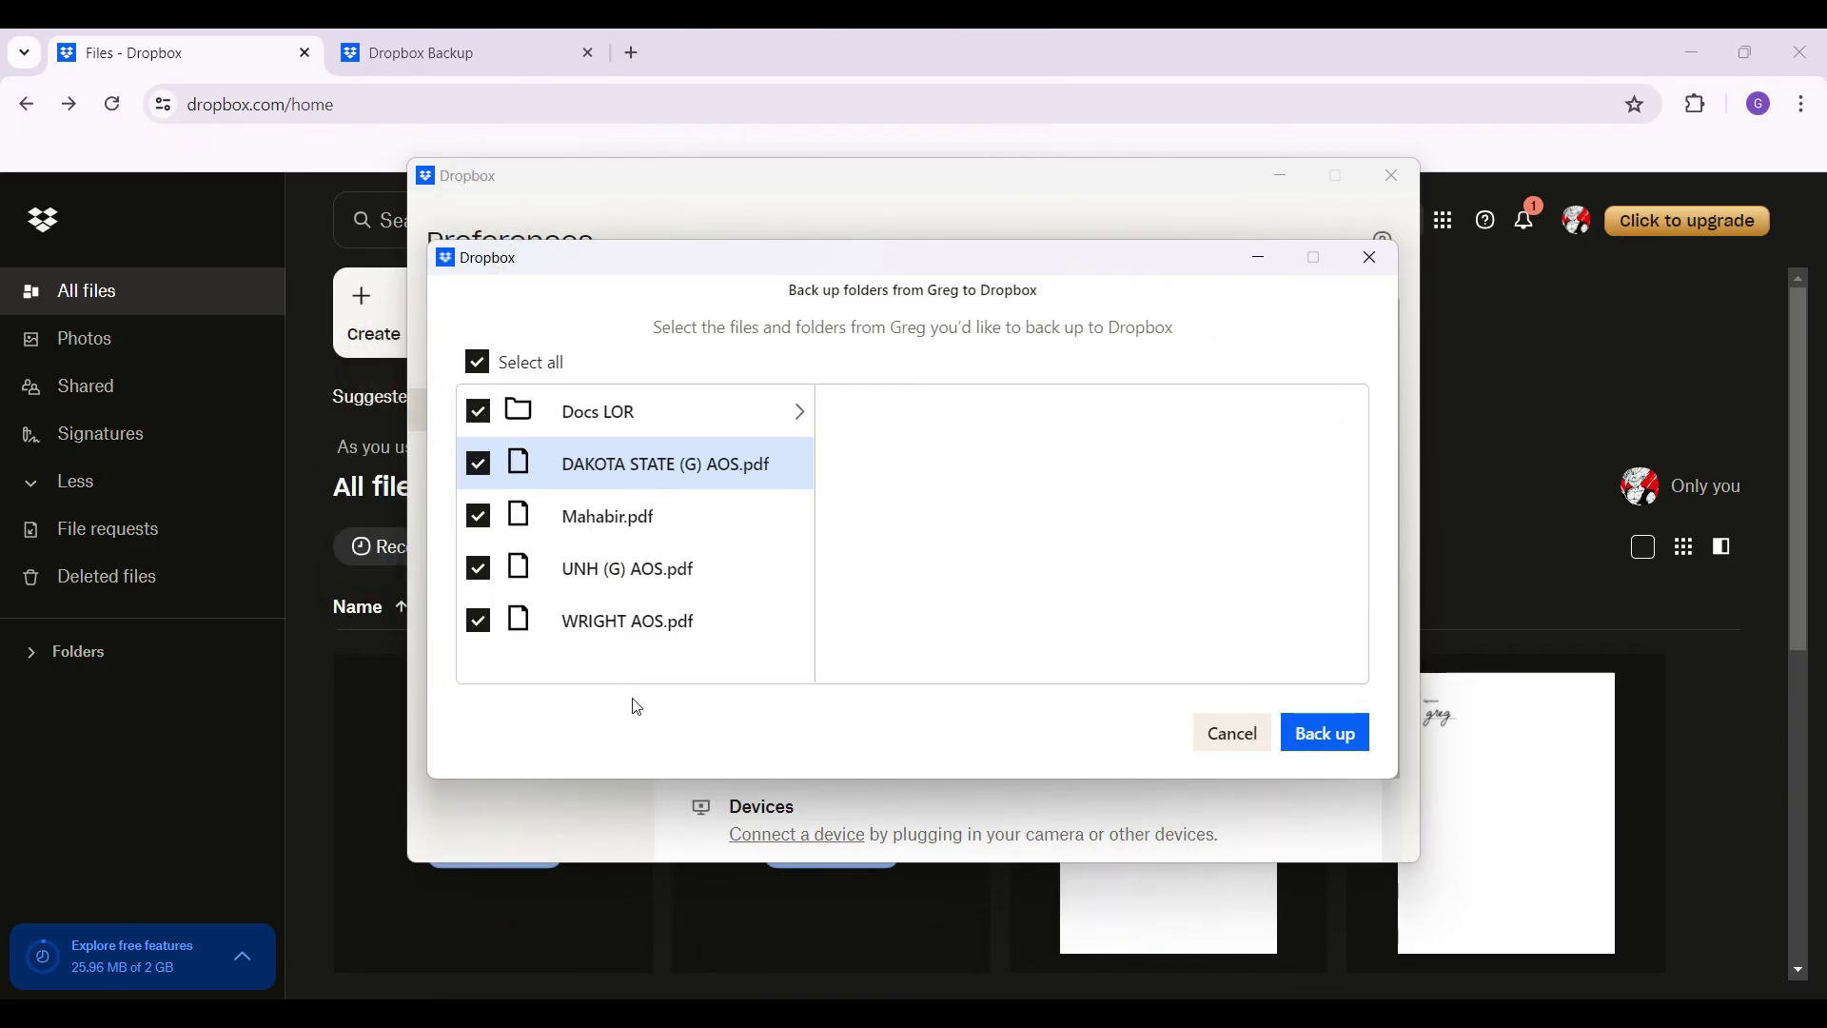
click(1323, 733)
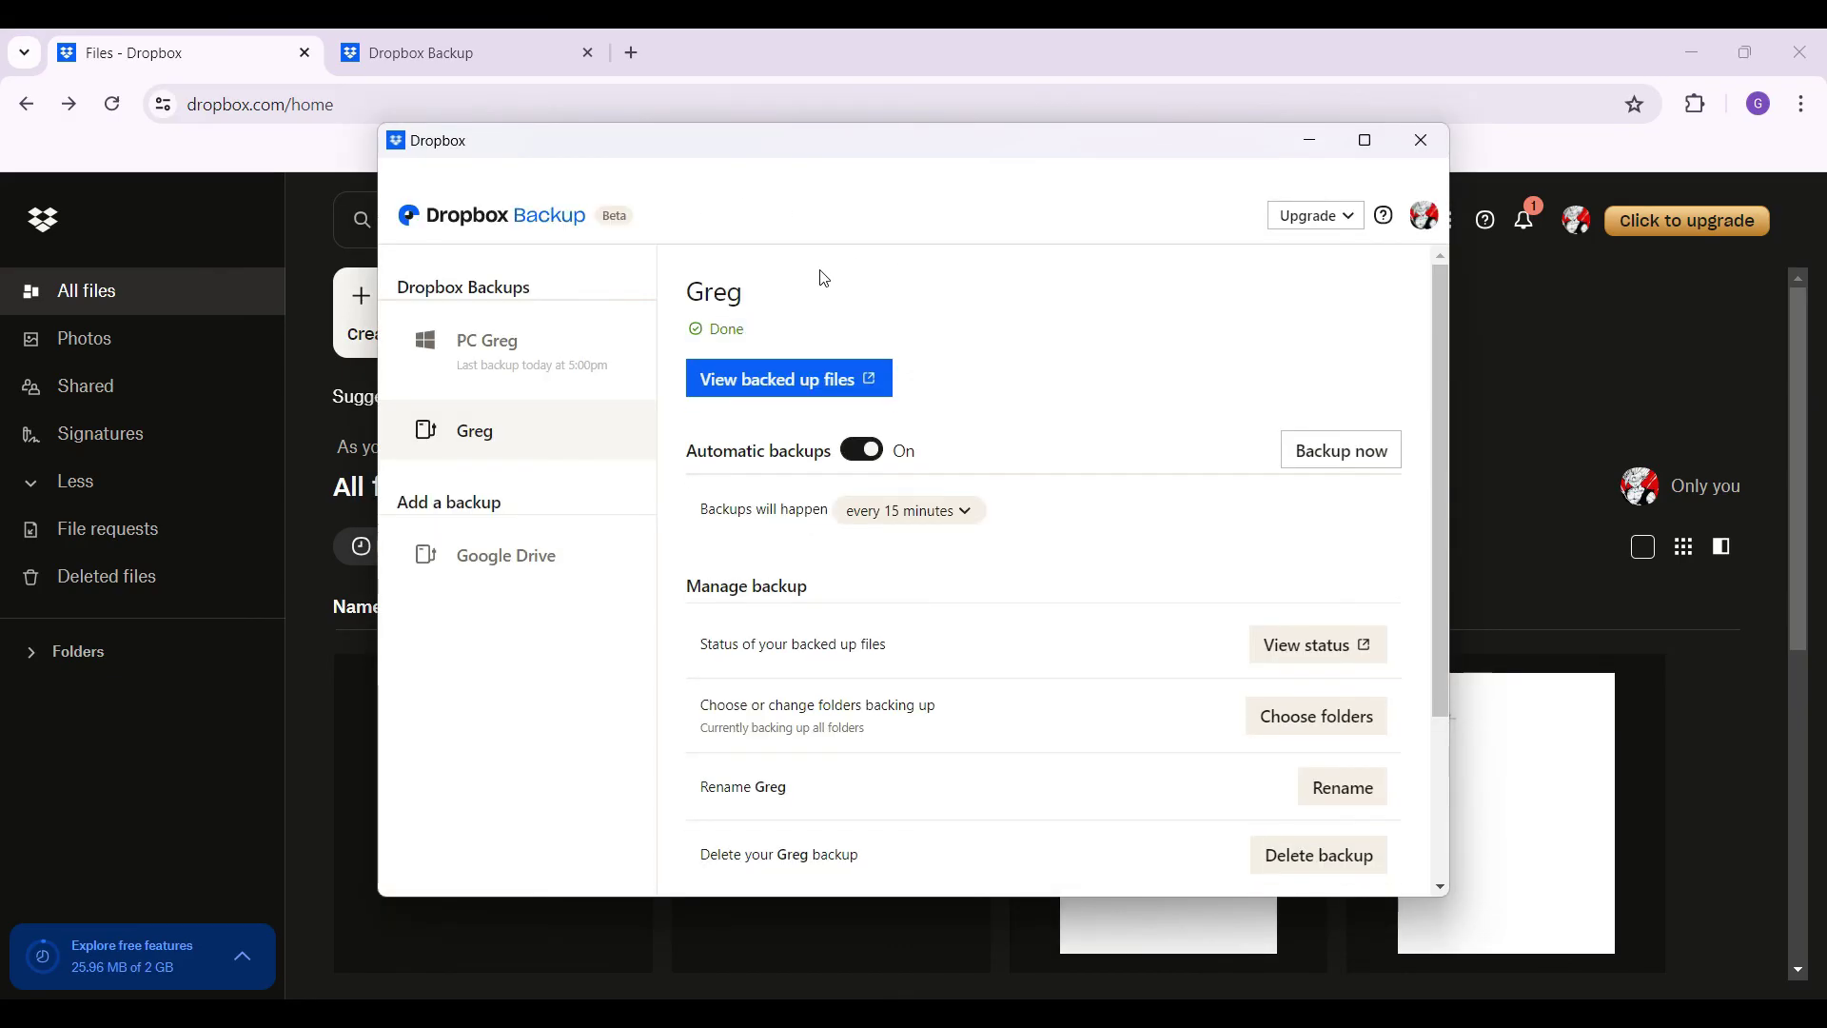
Step: Open Greg's backed up files on the Dropbox web Backups page
click(773, 386)
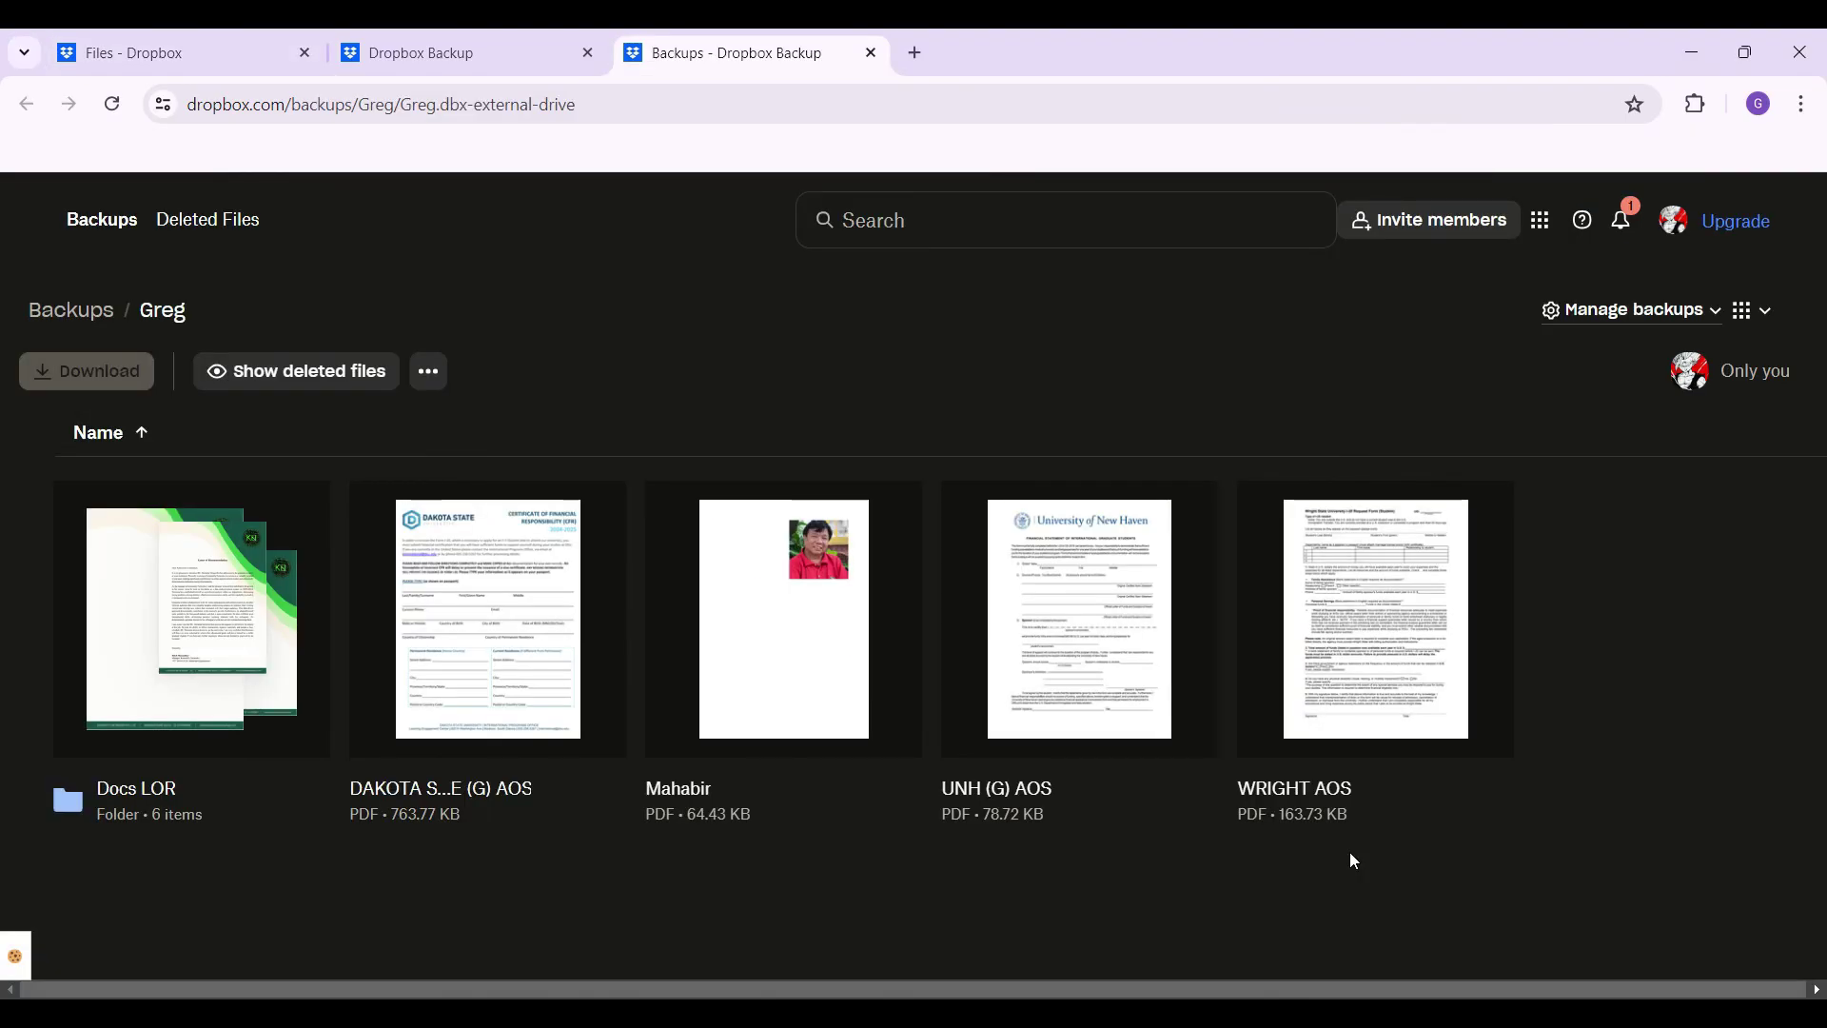